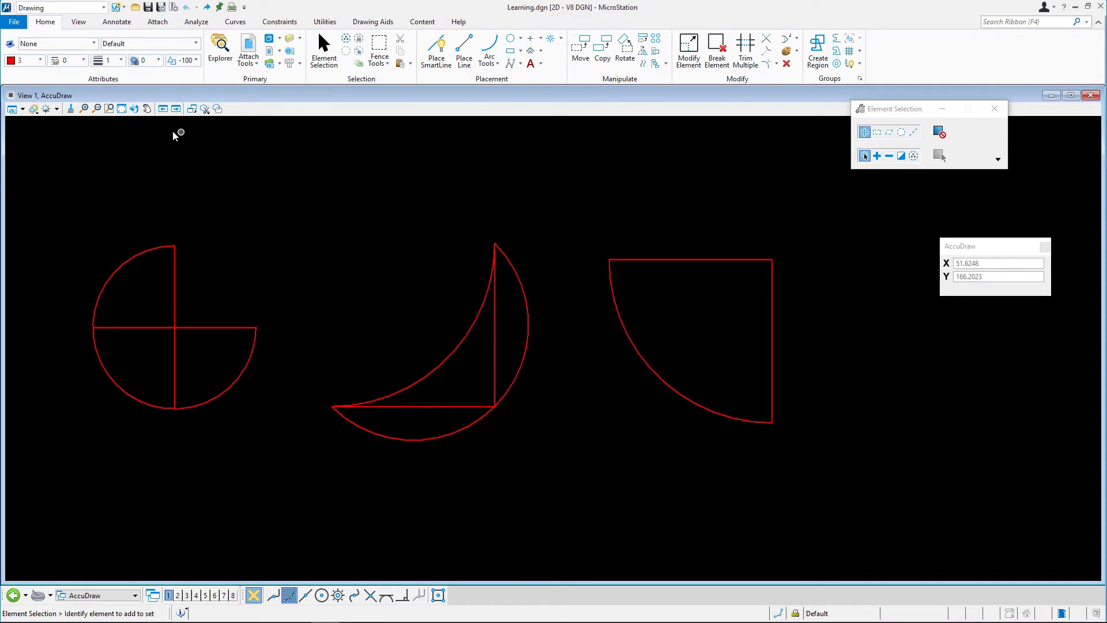
# Pan the view down to bring the church, P and L outlines into view.
pyautogui.click(147, 110)
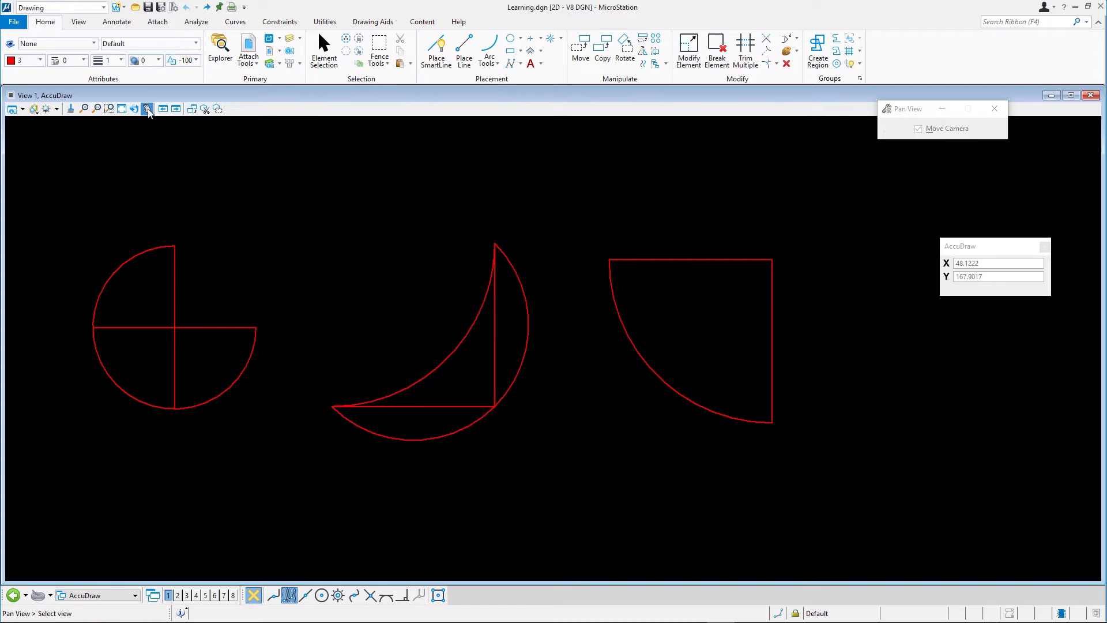
pyautogui.moveTo(333, 296); pyautogui.dragTo(279, 482)
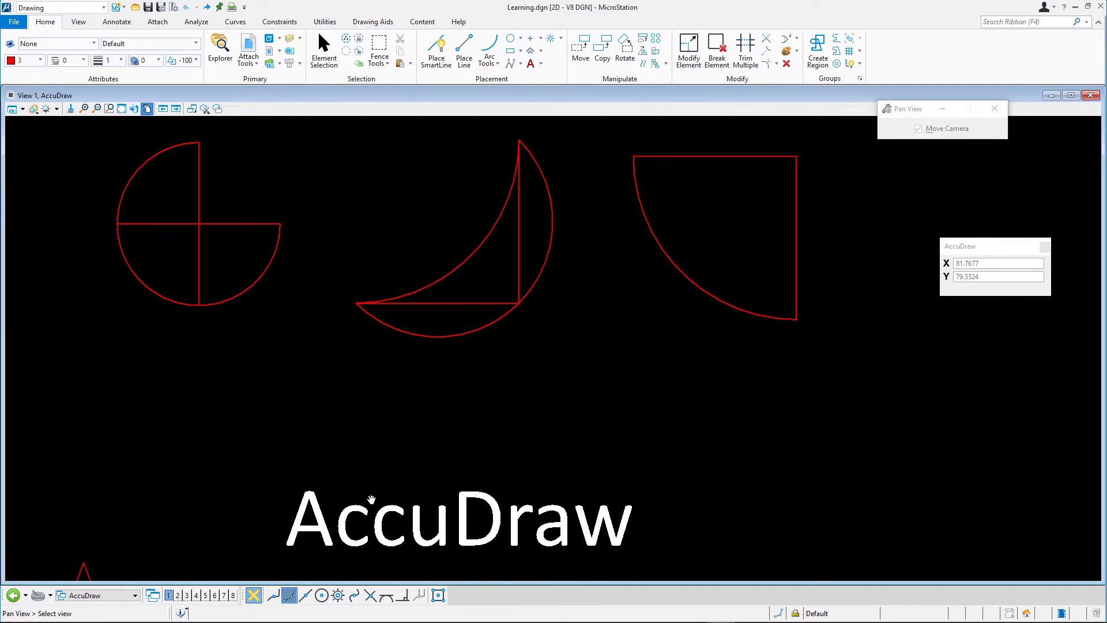
pyautogui.moveTo(372, 498)
pyautogui.mouseDown()
pyautogui.moveTo(457, 158)
pyautogui.moveTo(407, 168)
pyautogui.moveTo(395, 183)
pyautogui.mouseUp()
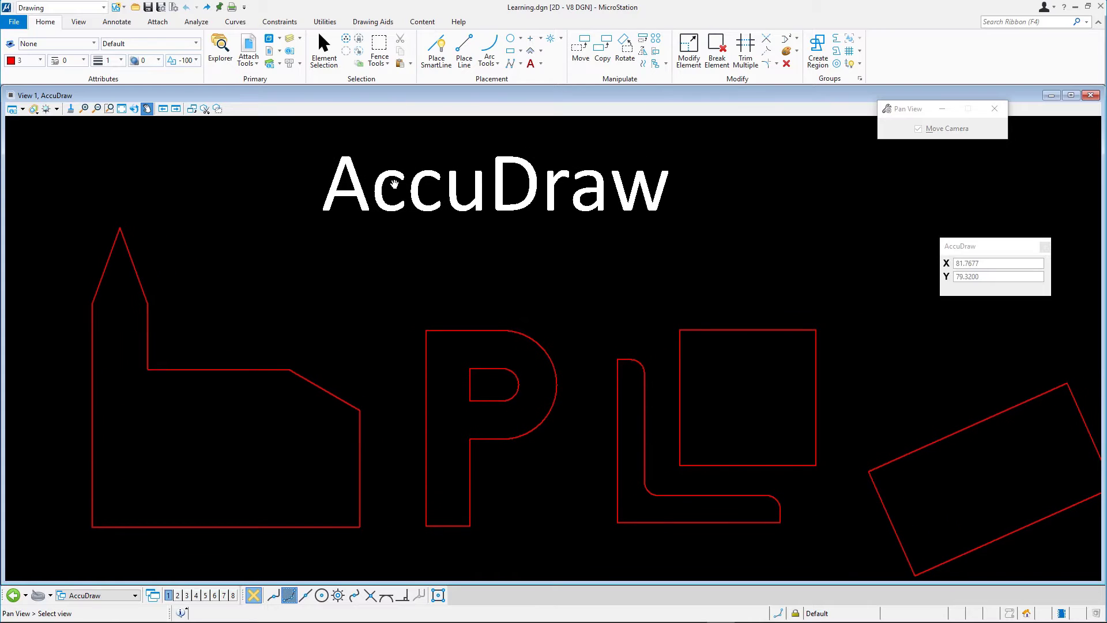
# Return to Element Selection and open the church outline's context menu.
pyautogui.rightClick(378, 228)
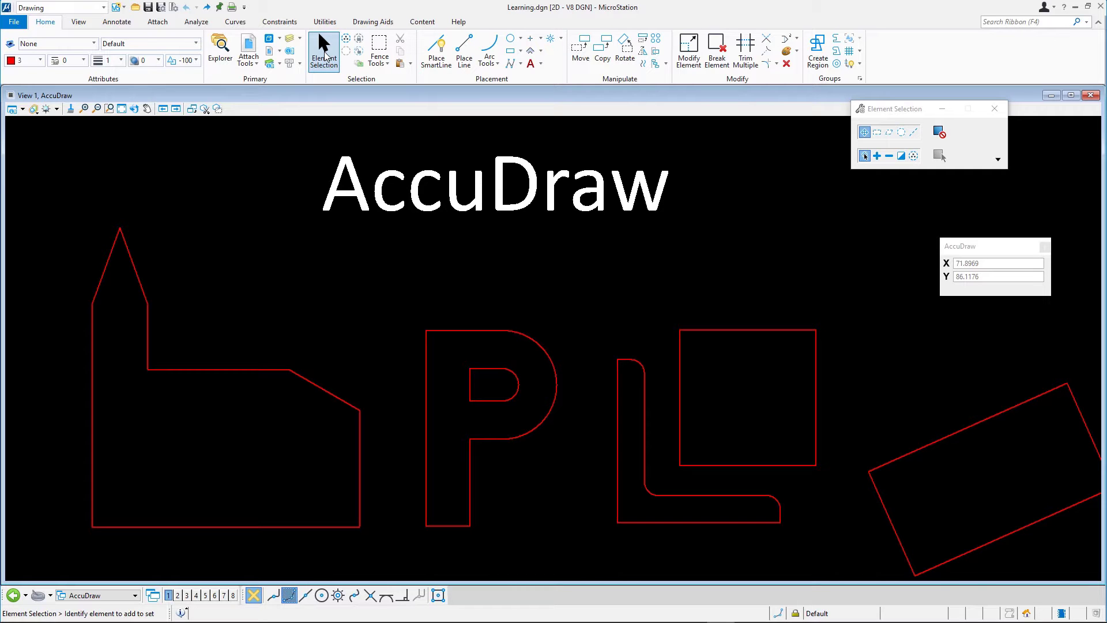
pyautogui.rightClick(257, 225)
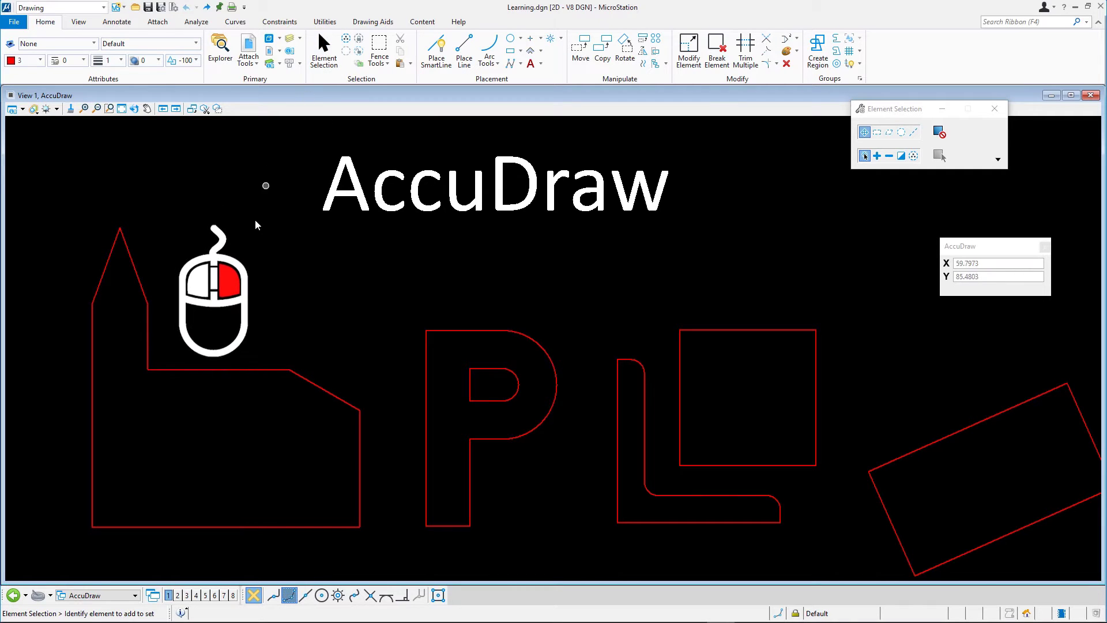
pyautogui.rightClick(215, 371)
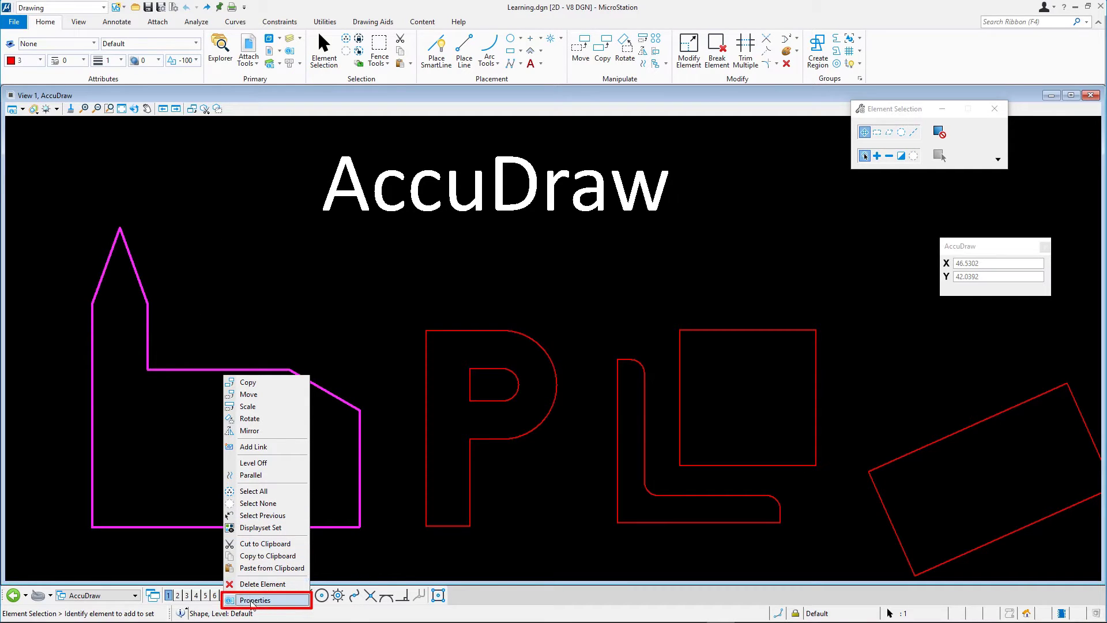
# Review the church's Shape properties and the P's Complex Shape components, then deselect.
pyautogui.click(252, 601)
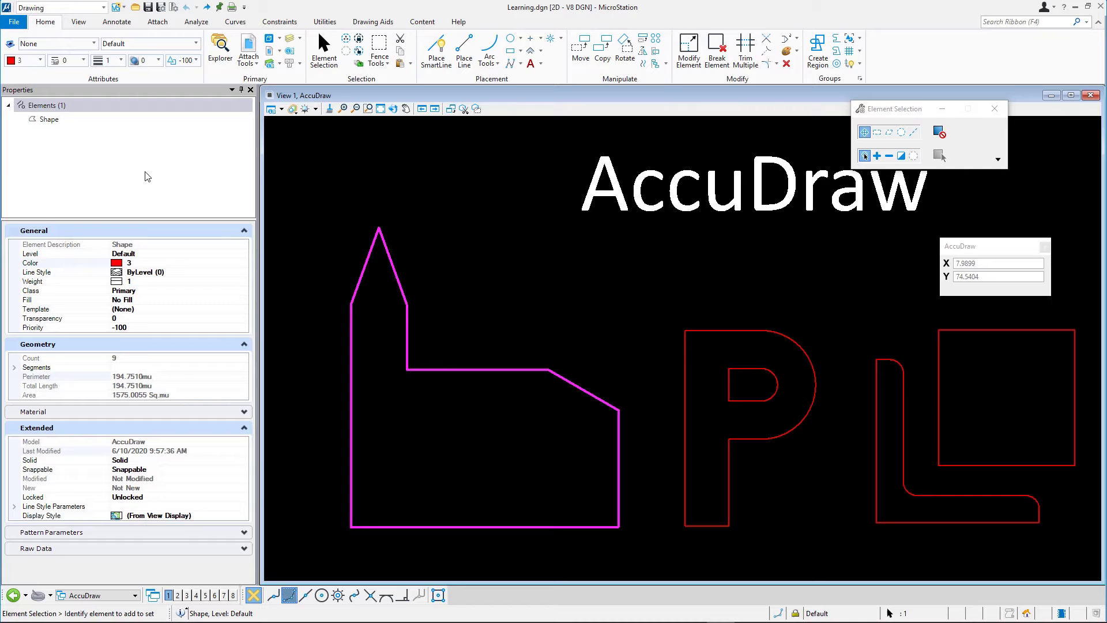
pyautogui.click(690, 333)
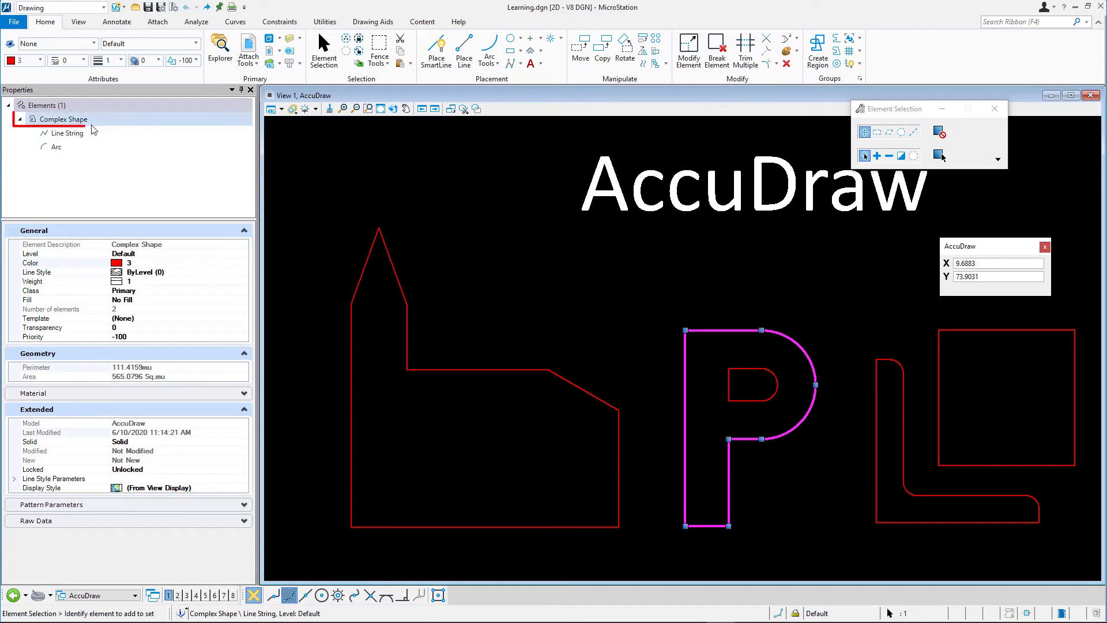
pyautogui.click(33, 157)
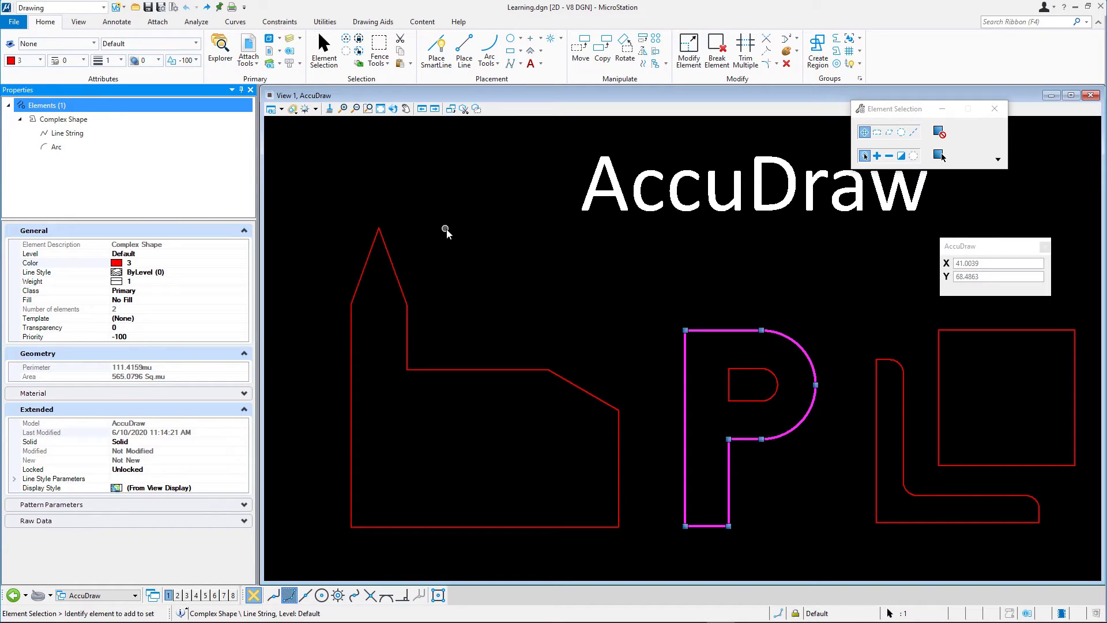
pyautogui.click(469, 254)
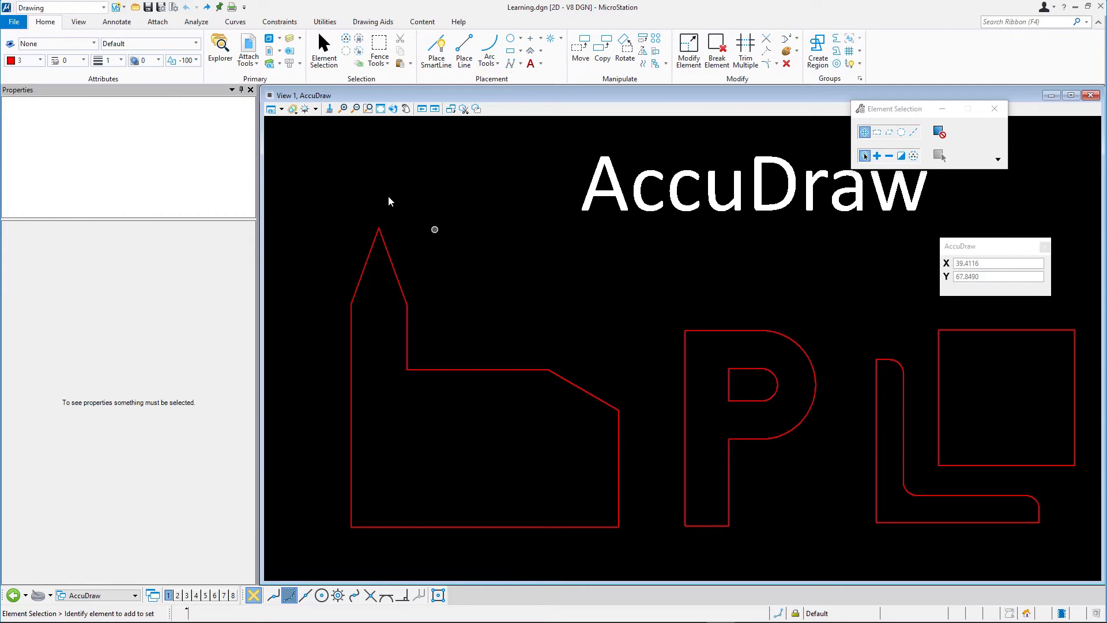
# Drop the church shape into separate lines and delete its bottom line.
pyautogui.click(251, 90)
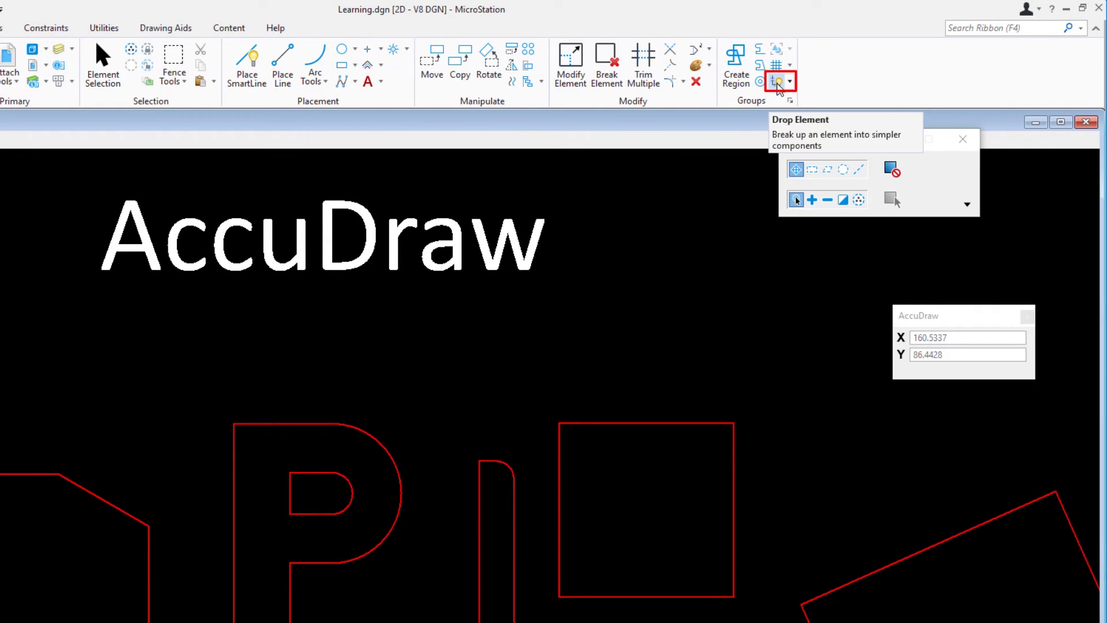
pyautogui.click(777, 83)
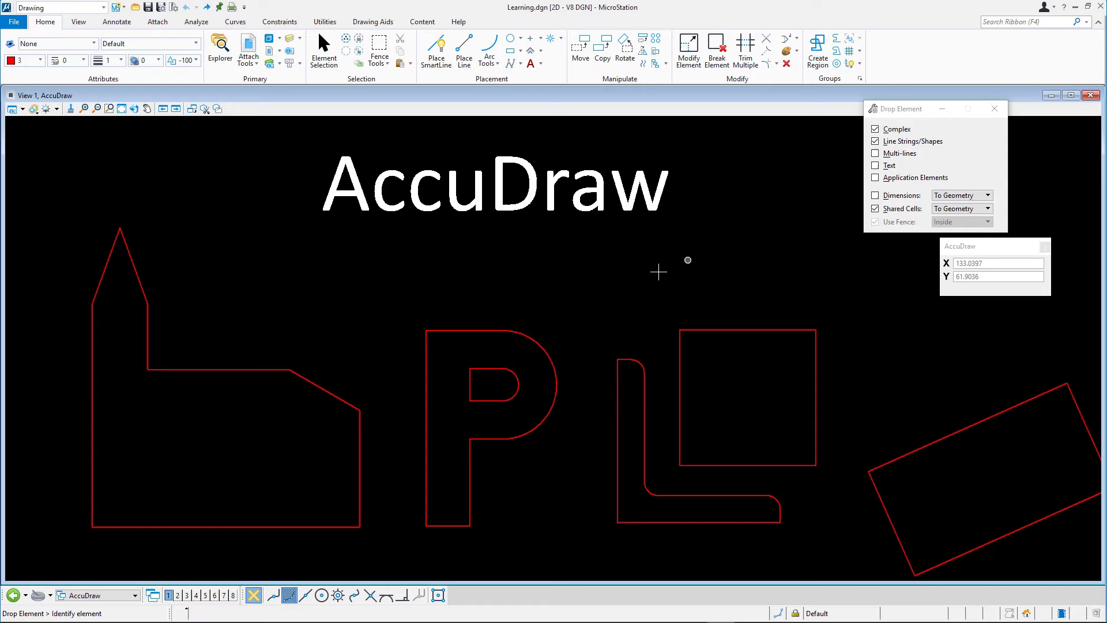
pyautogui.click(340, 400)
pyautogui.click(786, 63)
pyautogui.click(201, 525)
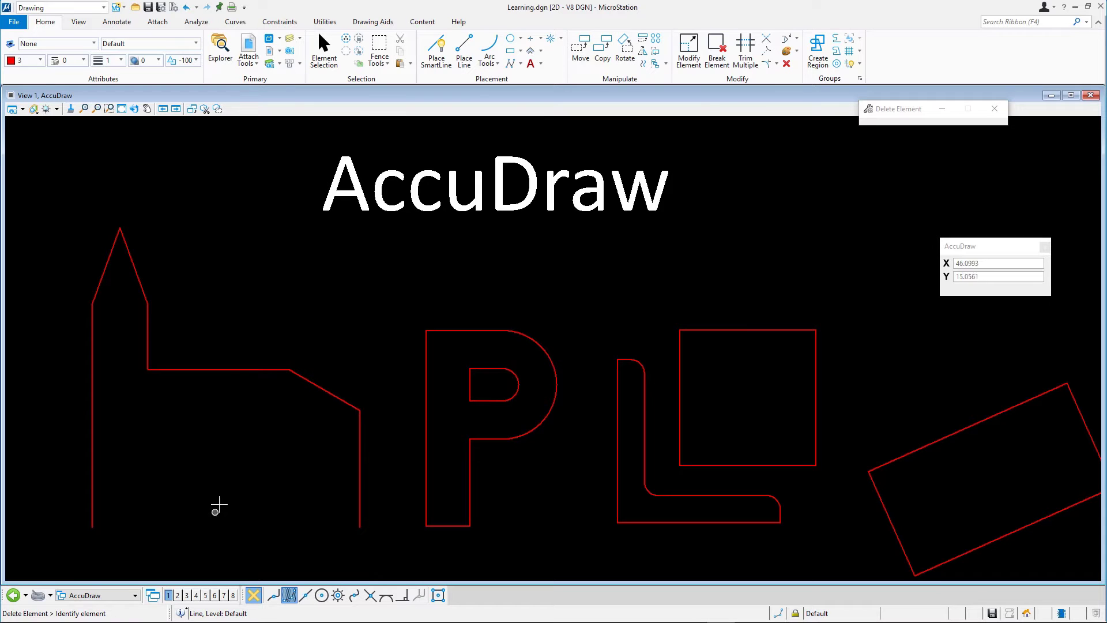
# Drop the P complex shape into its line string and arc components.
pyautogui.click(852, 64)
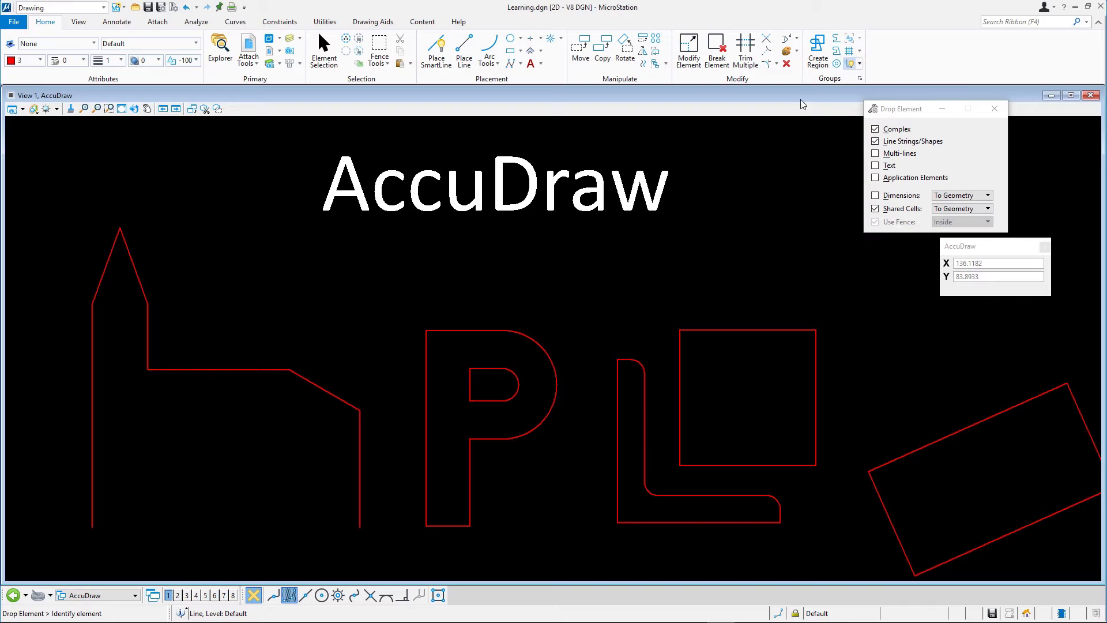
pyautogui.click(506, 333)
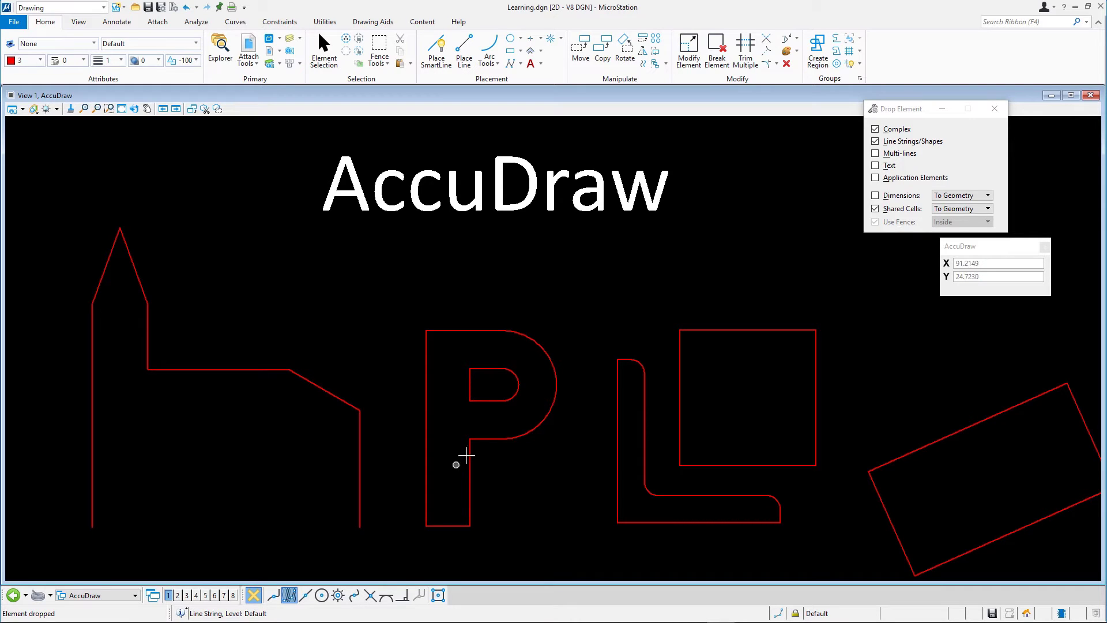
# Chain the church's lines into one line string, using Automatic method with simplified geometry.
pyautogui.click(836, 40)
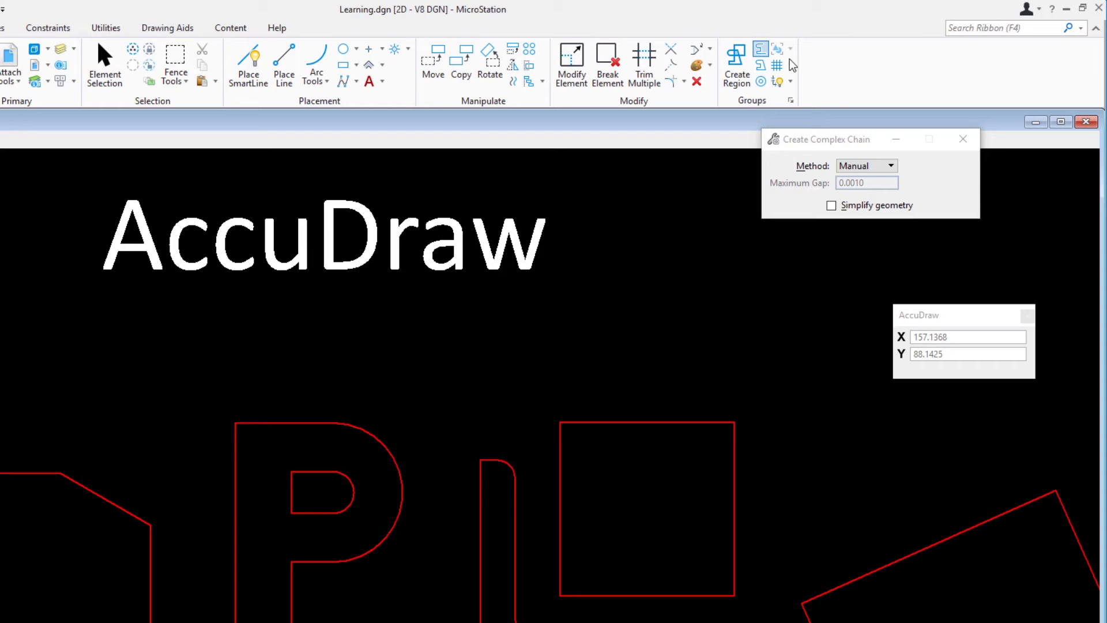
pyautogui.click(877, 170)
pyautogui.click(877, 167)
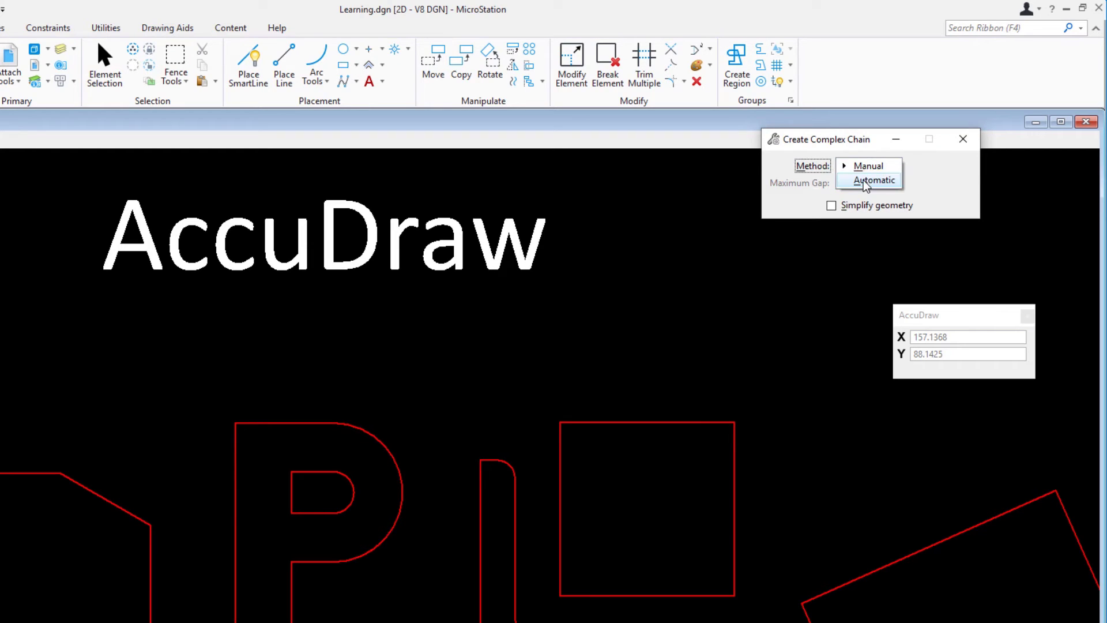
pyautogui.click(871, 180)
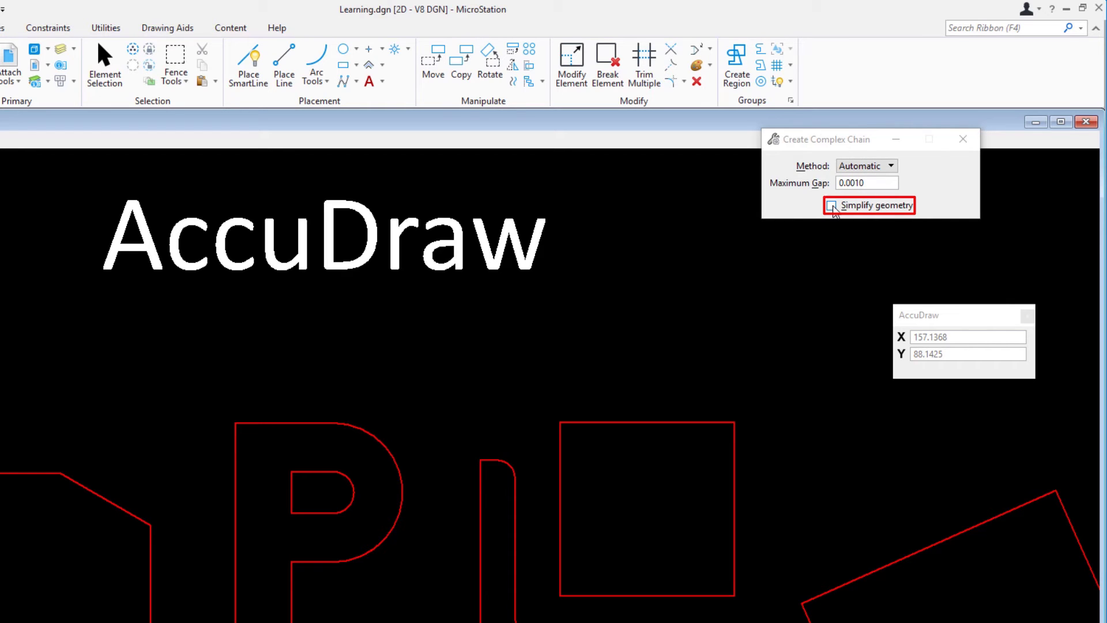
pyautogui.click(831, 205)
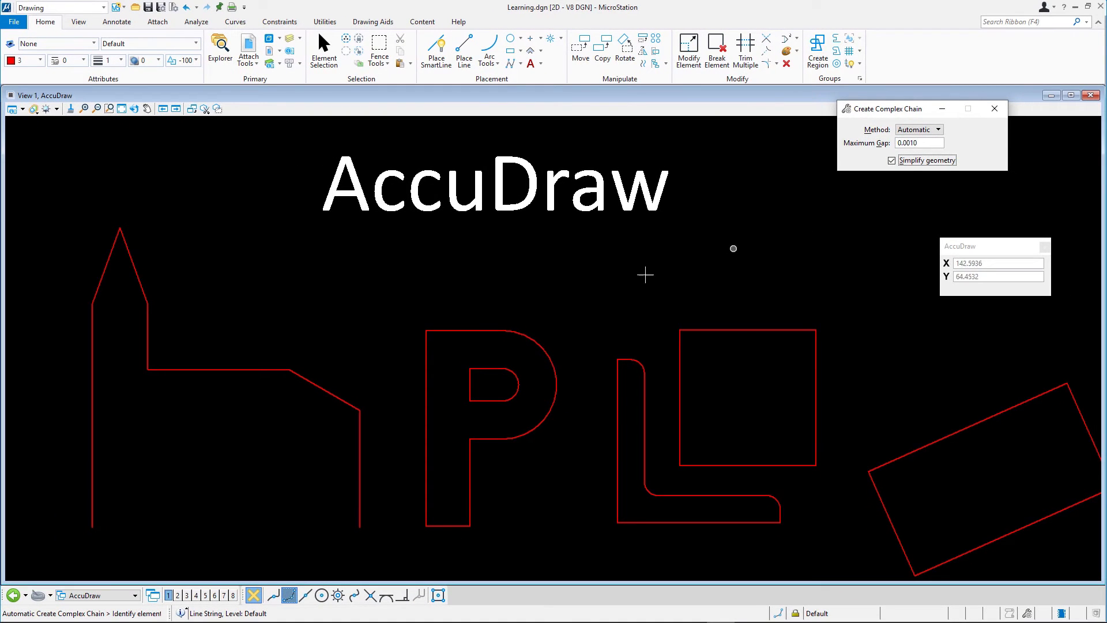
pyautogui.click(372, 460)
pyautogui.click(376, 461)
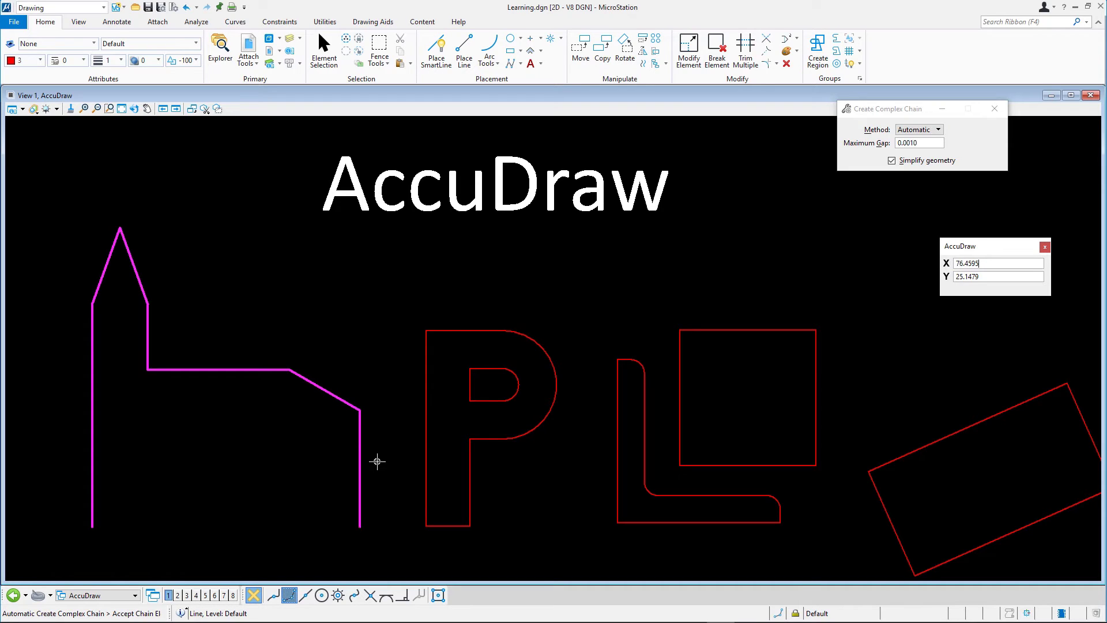
pyautogui.click(377, 462)
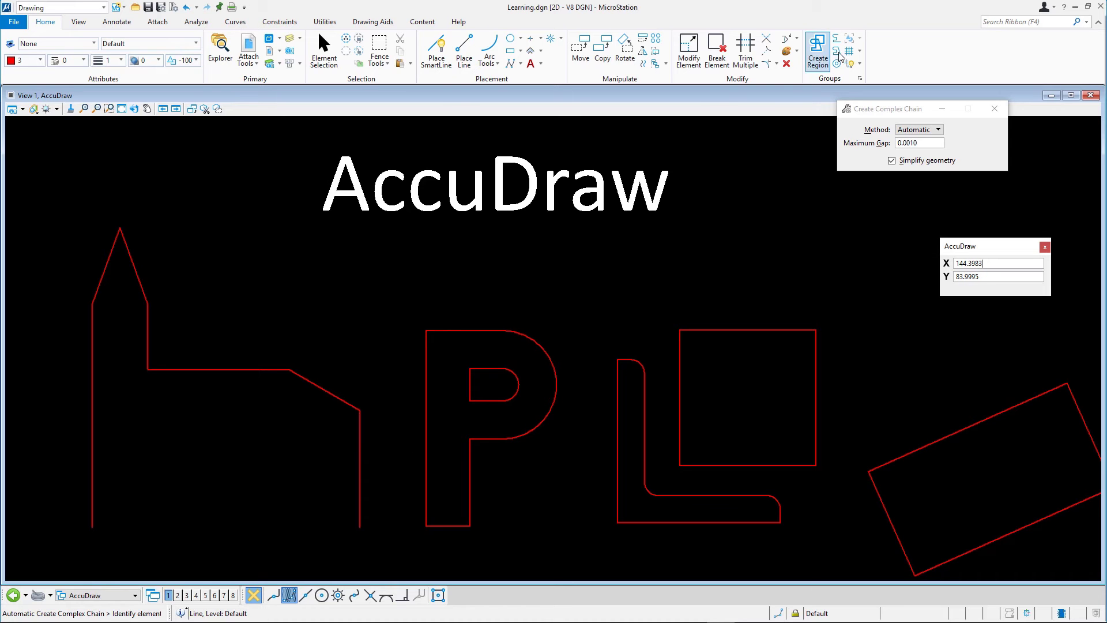
# Rejoin the P's line string and arc into a closed complex shape using Automatic method.
pyautogui.click(835, 50)
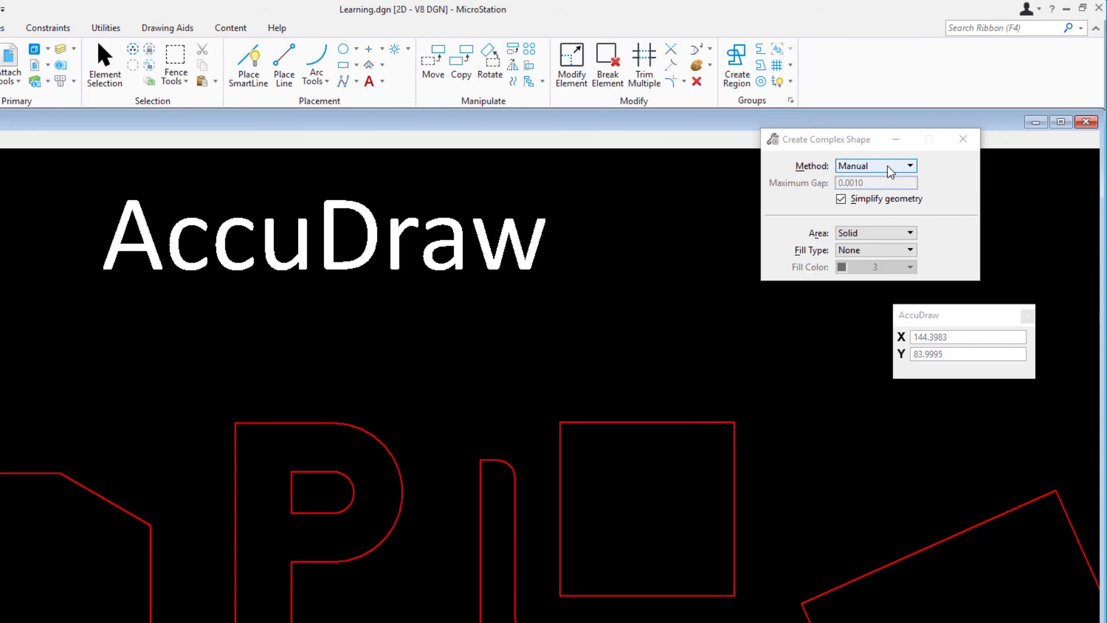
pyautogui.click(891, 167)
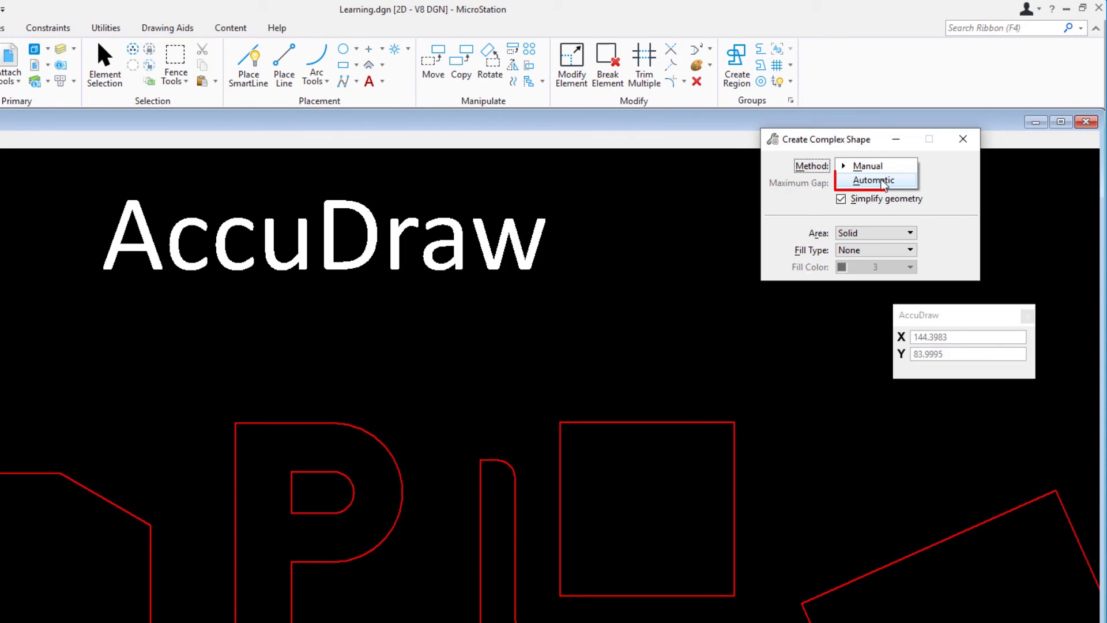
pyautogui.click(874, 180)
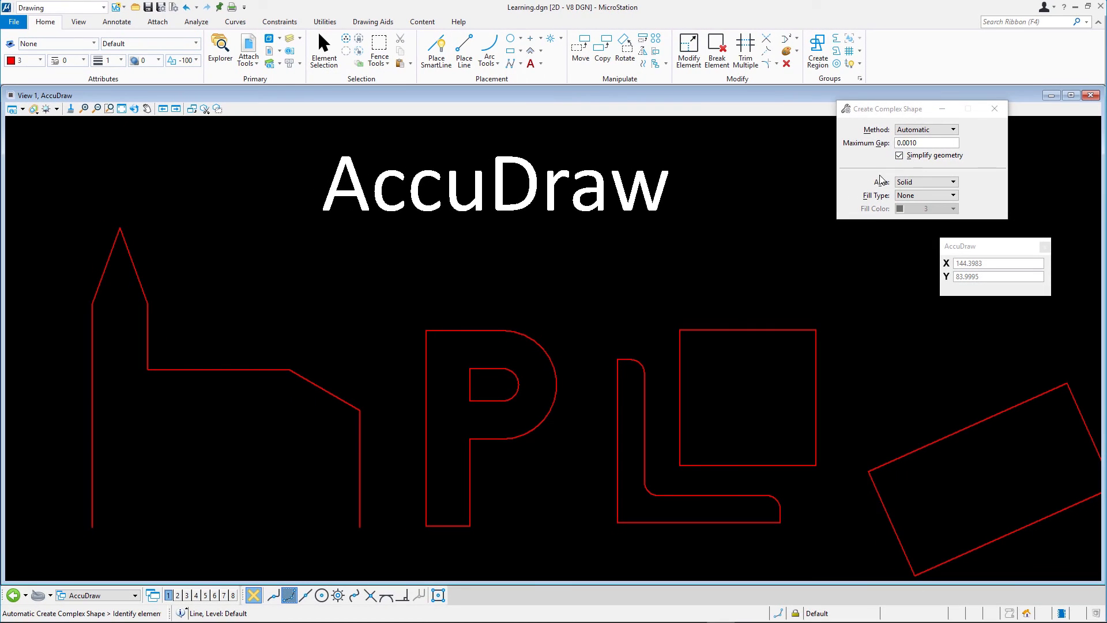
pyautogui.click(482, 330)
pyautogui.click(479, 316)
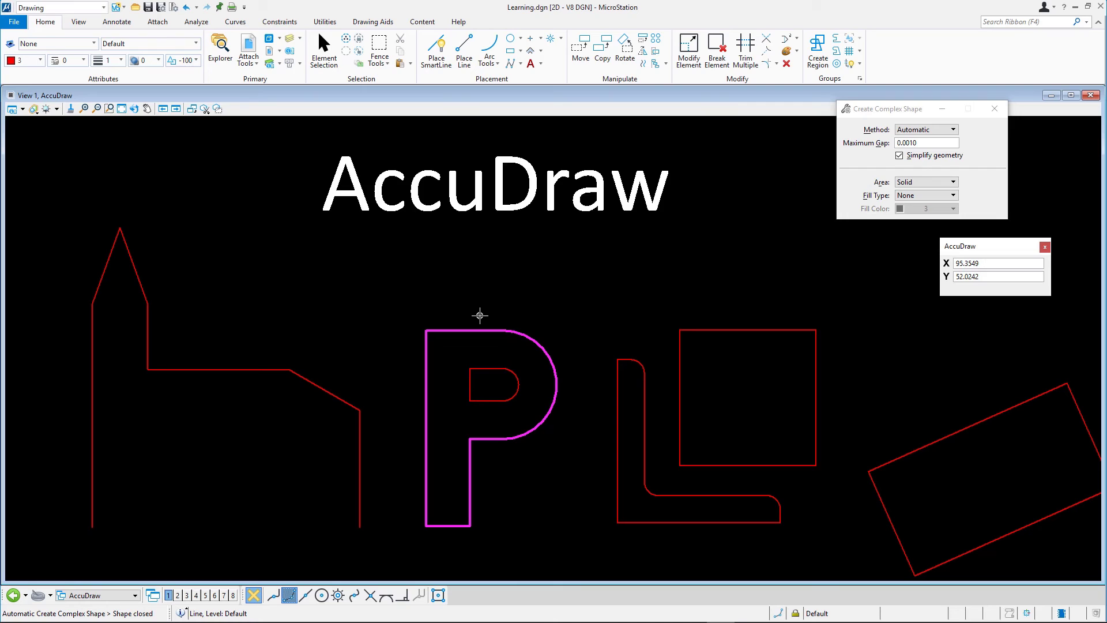
pyautogui.click(480, 315)
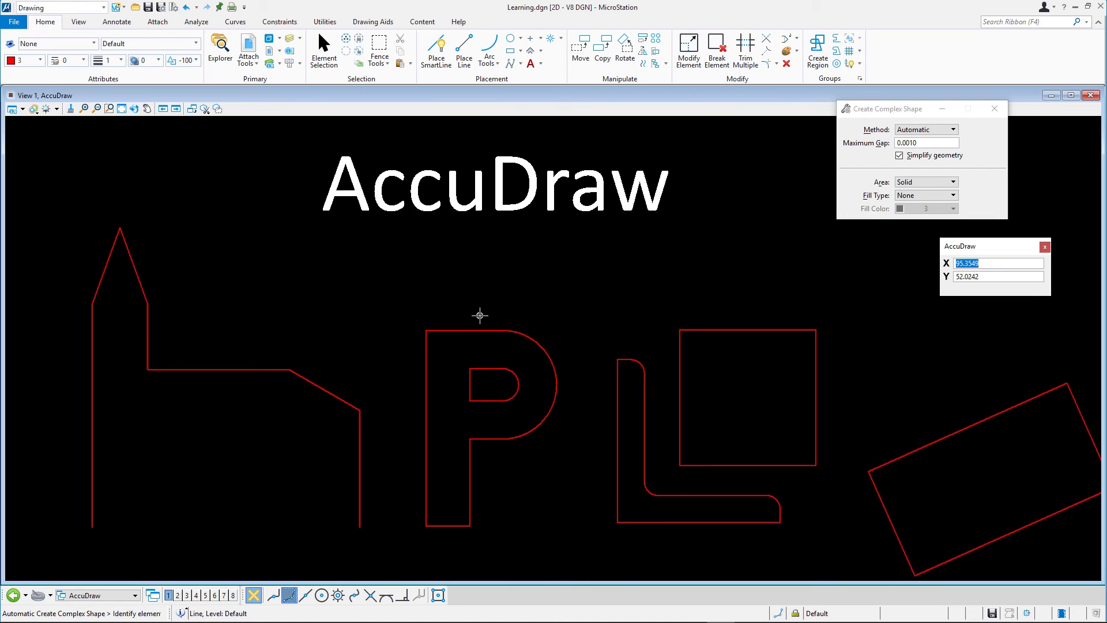